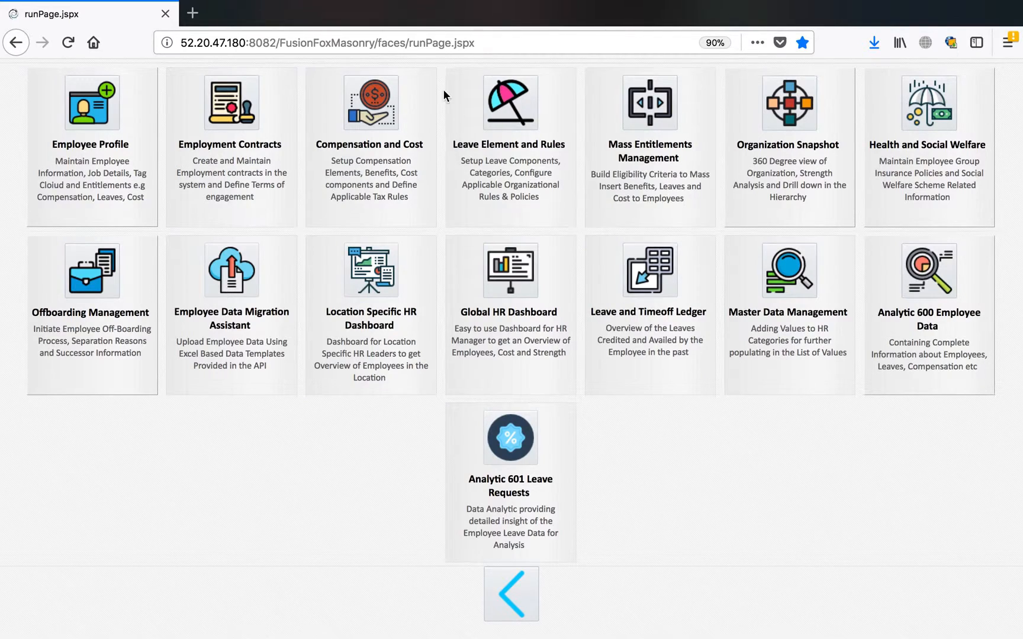
In the Compensation and Cost module, list all pay elements and select Base Pay
{"action": "left_click", "coordinate": [515, 133]}
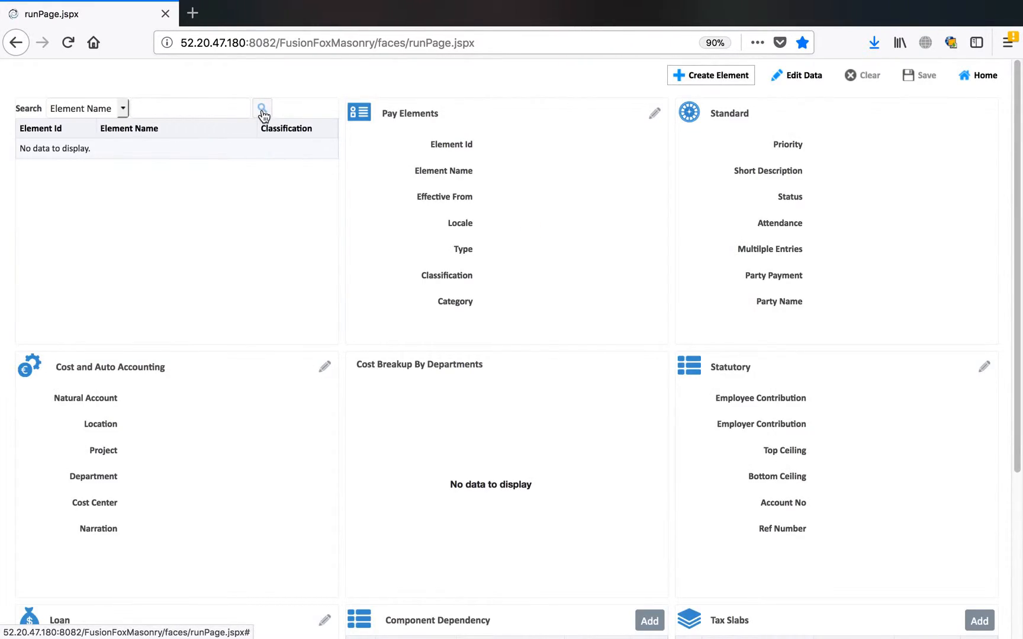
{"action": "left_click", "coordinate": [263, 110]}
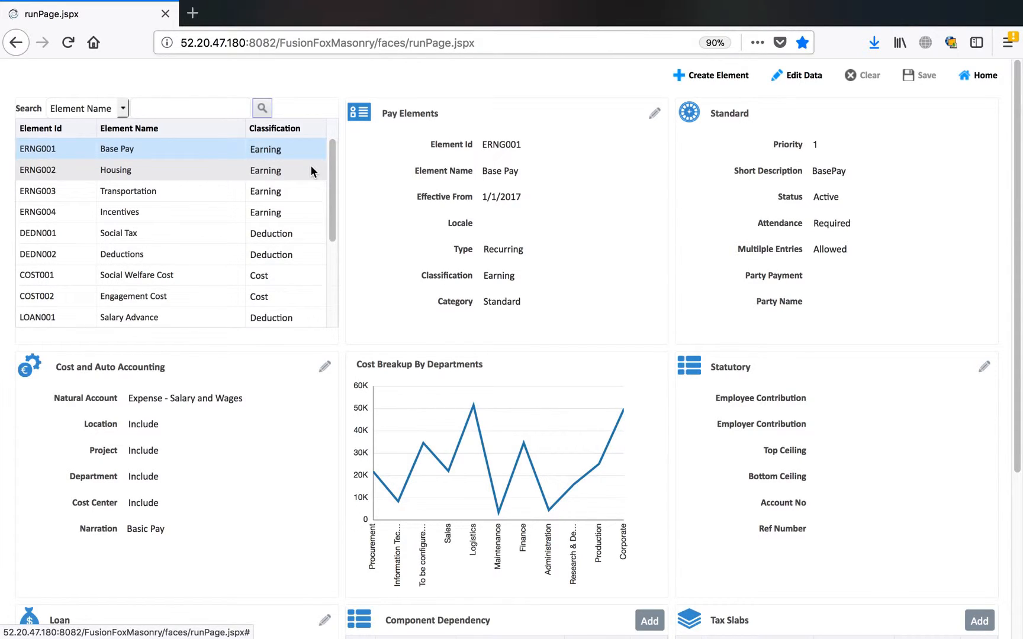
{"action": "left_click", "coordinate": [125, 149]}
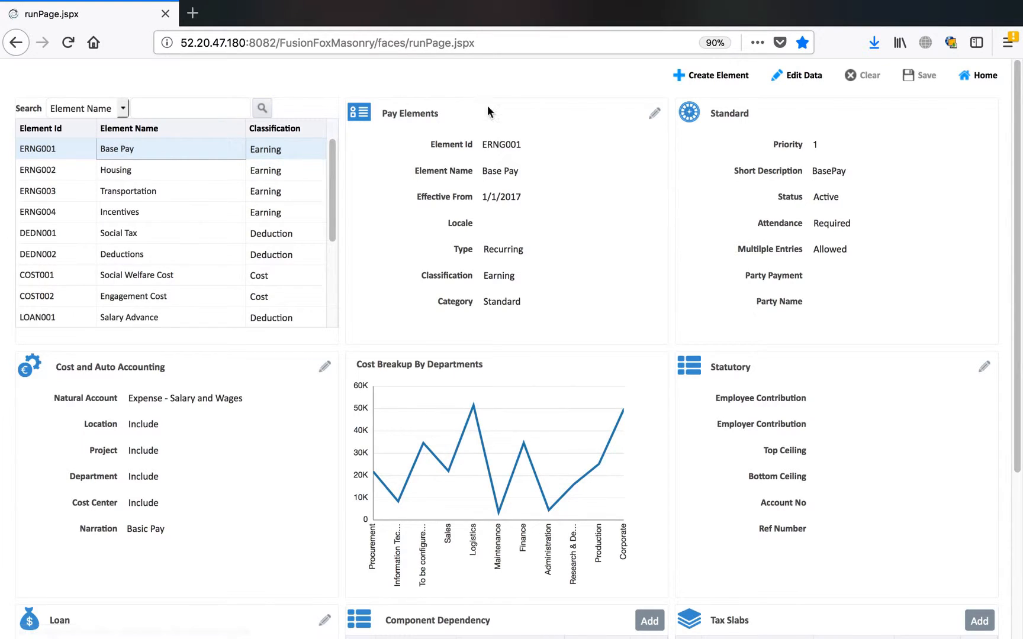
Open the Pay Elements details of Base Pay for editing and highlight its element ID and name
{"action": "left_click", "coordinate": [808, 76]}
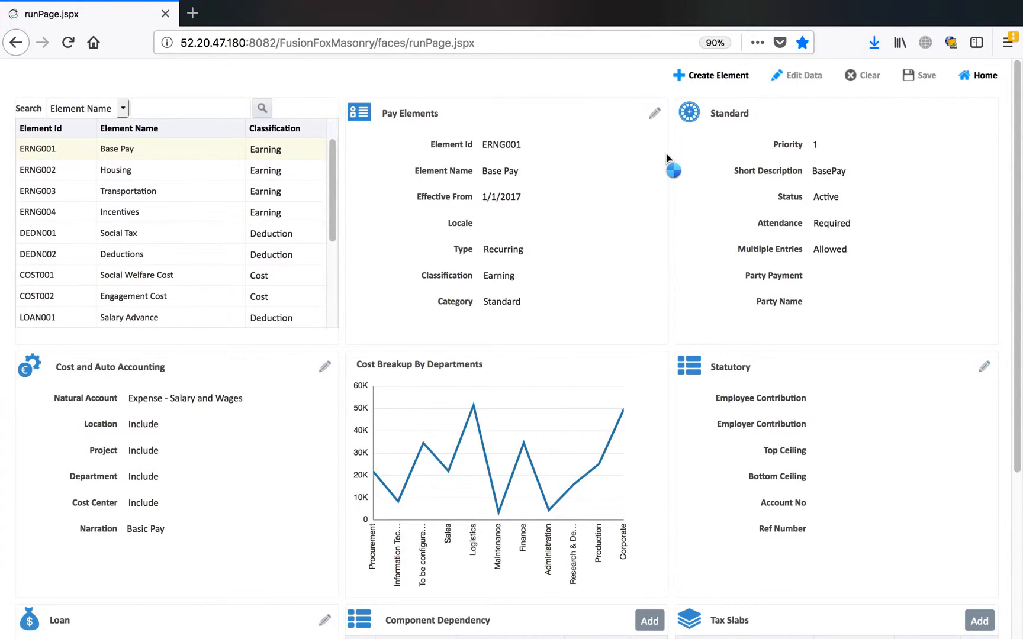
{"action": "left_click", "coordinate": [656, 115]}
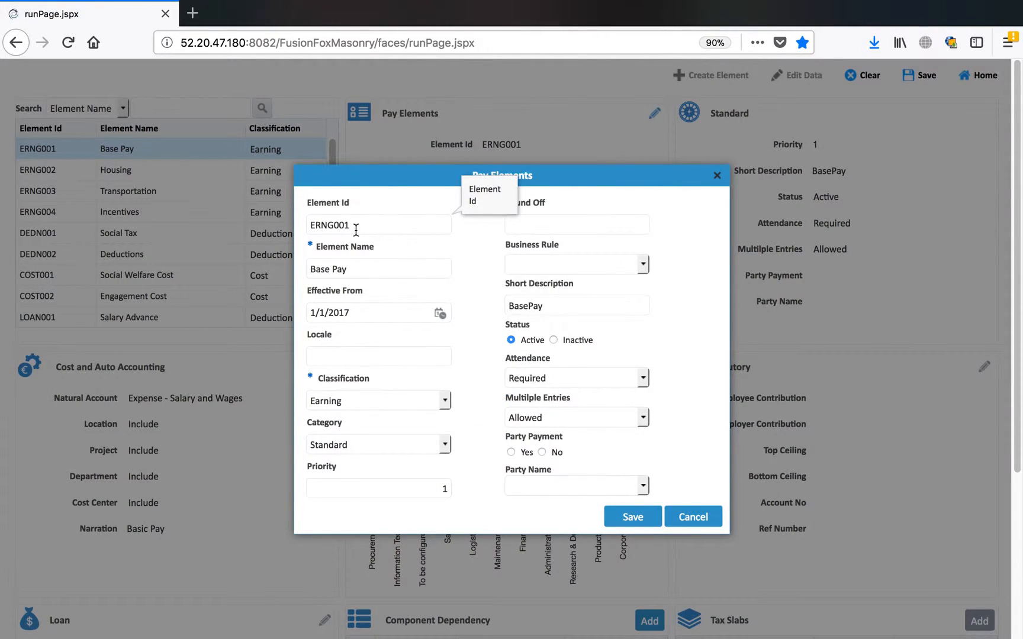
{"action": "double_click", "coordinate": [329, 224]}
{"action": "left_click_drag", "start_coordinate": [365, 270], "coordinate": [306, 268]}
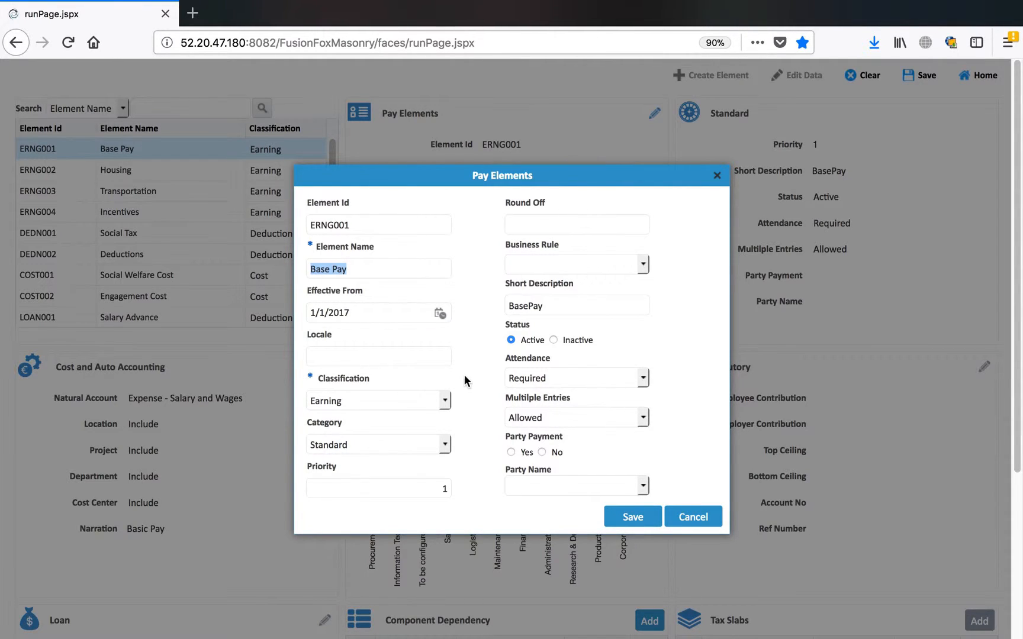
Review the available Classification and Category options for Base Pay, and close its details without saving
{"action": "left_click", "coordinate": [416, 401]}
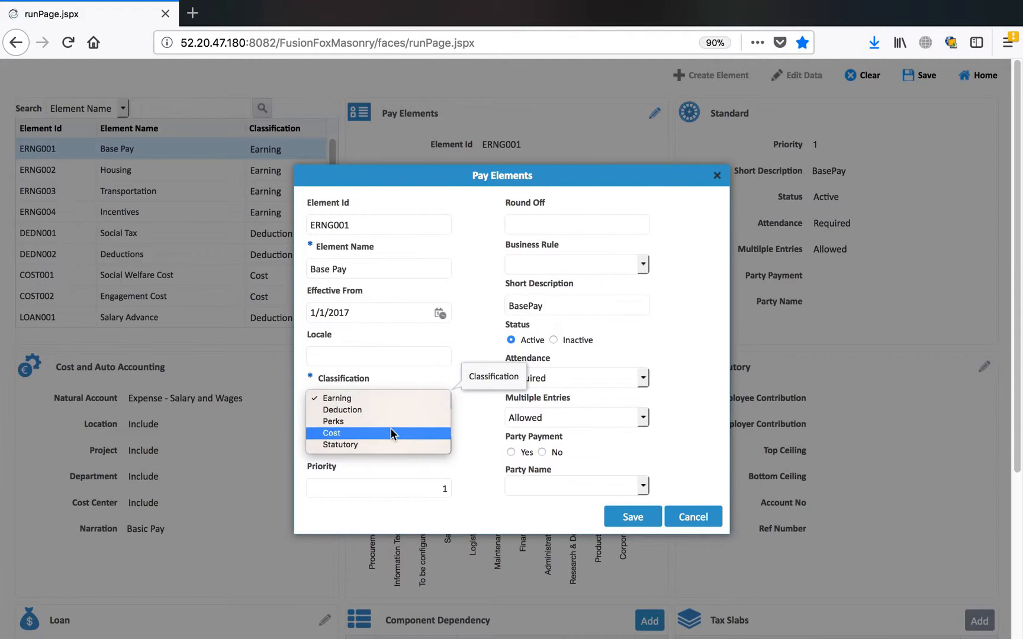
{"action": "left_click", "coordinate": [483, 440]}
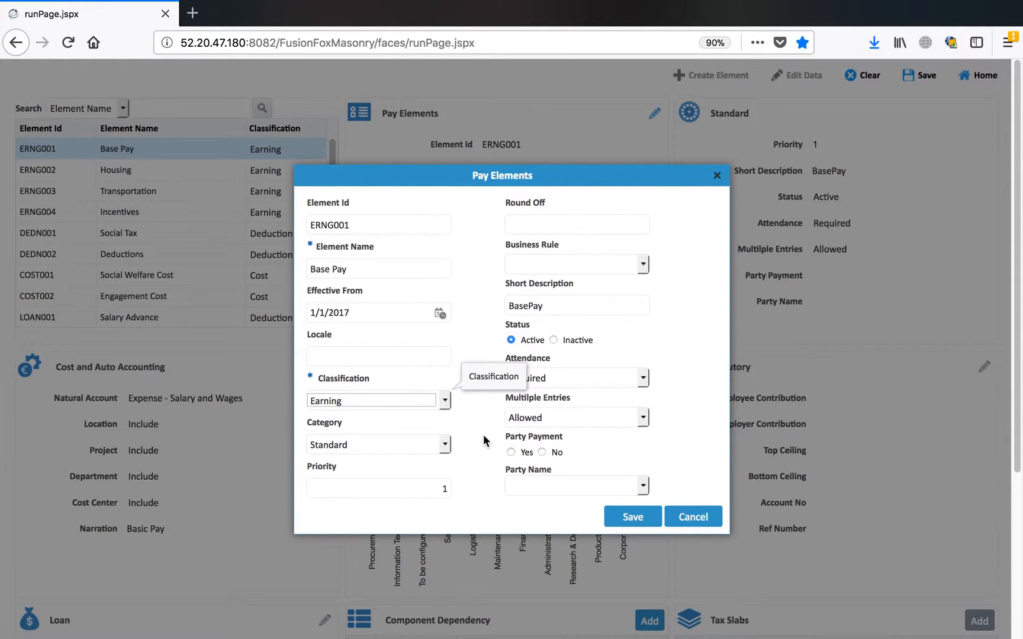
{"action": "left_click", "coordinate": [444, 444]}
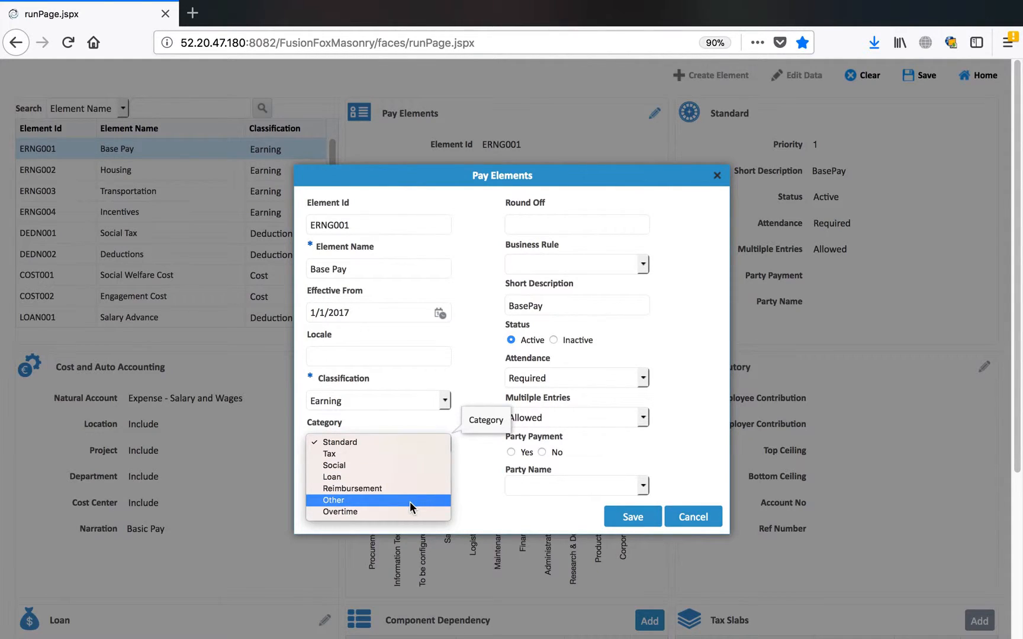
{"action": "left_click", "coordinate": [482, 496]}
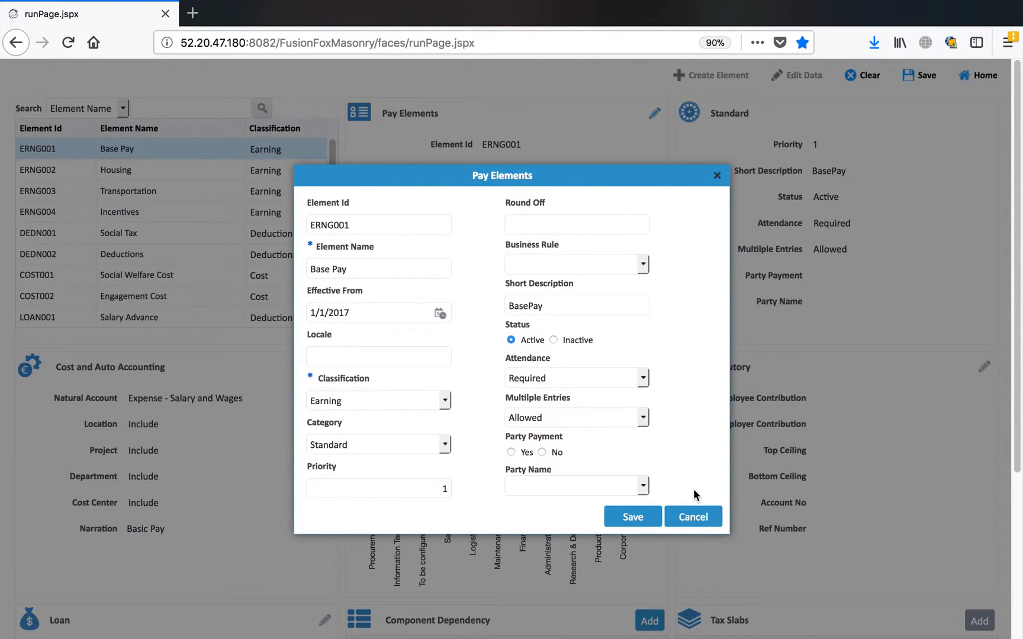
{"action": "left_click", "coordinate": [686, 520]}
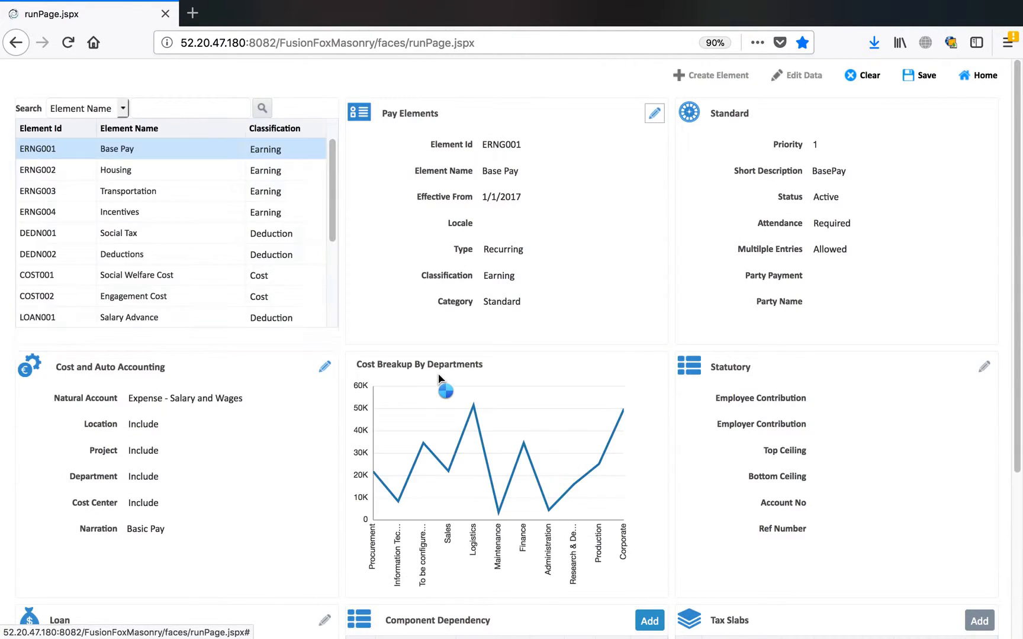
Examine Base Pay's Cost and Auto Accounting, Cost Breakup By Departments, Statutory, Loan, Component Dependency and Tax Slabs sections
{"action": "scroll", "coordinate": [439, 379], "scroll_direction": "down", "scroll_amount": 2}
{"action": "scroll", "coordinate": [439, 379], "scroll_direction": "down", "scroll_amount": 4}
{"action": "scroll", "coordinate": [439, 379], "scroll_direction": "up", "scroll_amount": 3}
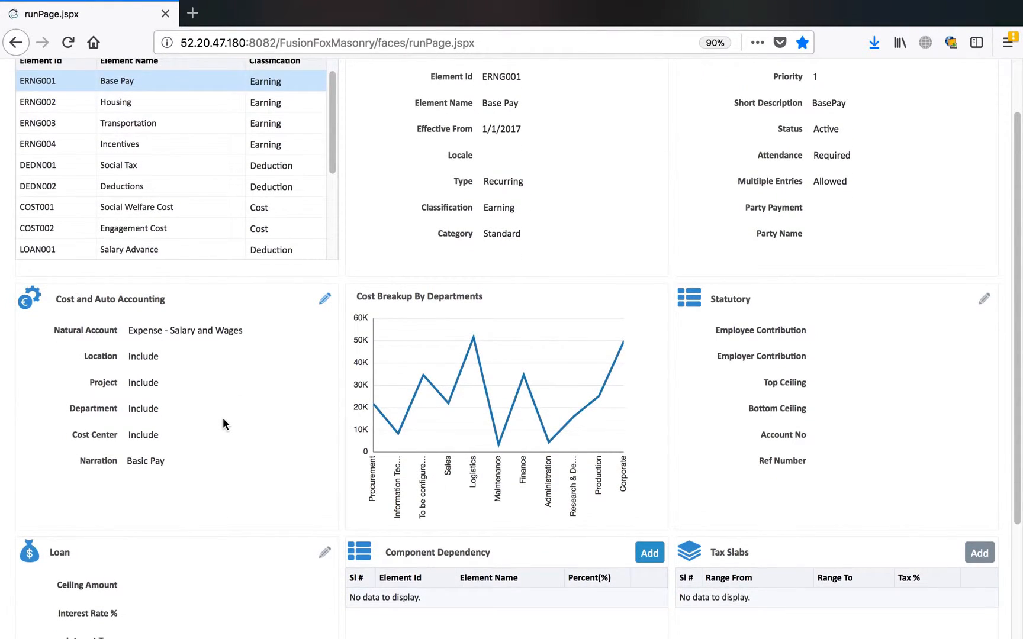
{"action": "scroll", "coordinate": [223, 418], "scroll_direction": "down", "scroll_amount": 1}
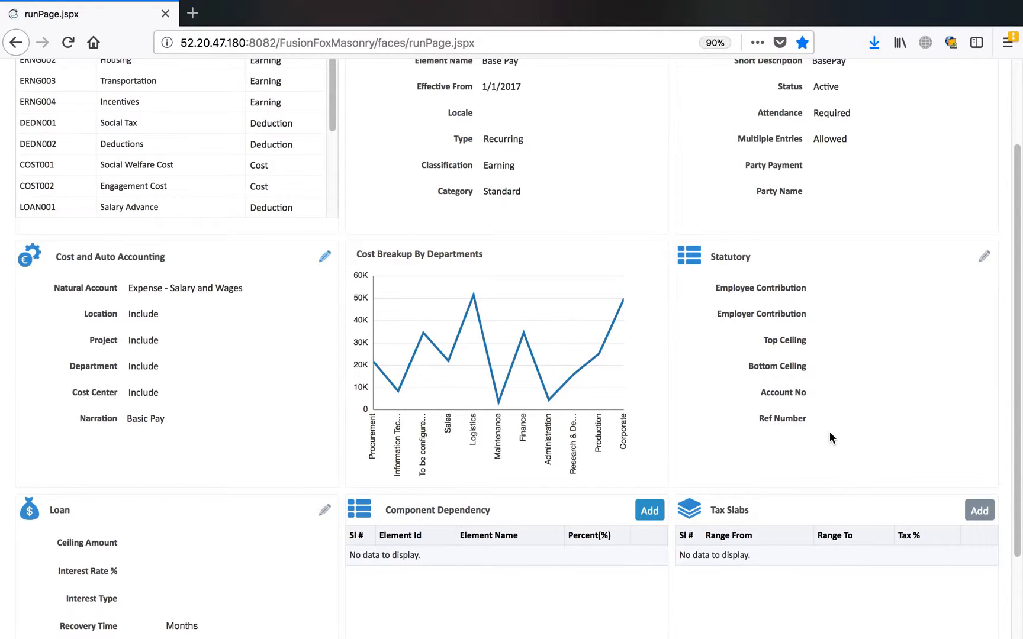
{"action": "scroll", "coordinate": [829, 437], "scroll_direction": "down", "scroll_amount": 3}
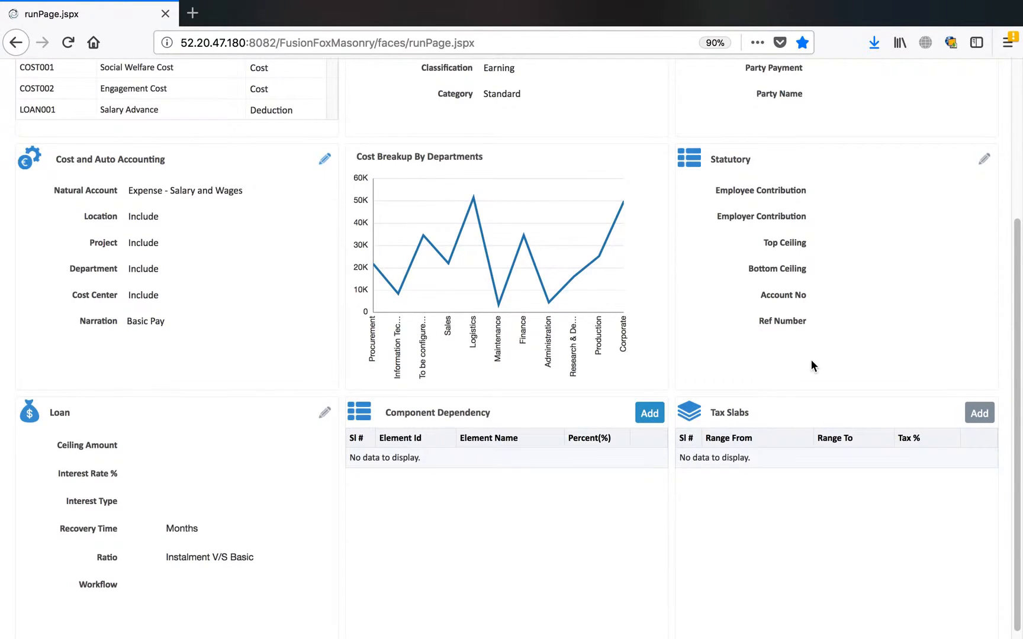
{"action": "scroll", "coordinate": [812, 361], "scroll_direction": "up", "scroll_amount": 6}
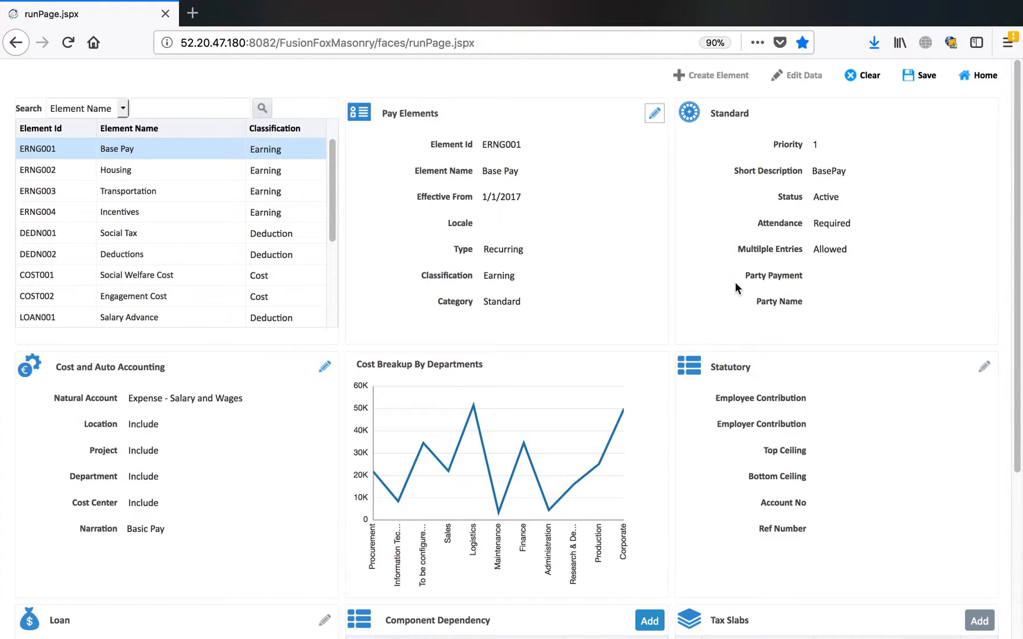
{"action": "scroll", "coordinate": [734, 285], "scroll_direction": "down", "scroll_amount": 3}
{"action": "scroll", "coordinate": [734, 282], "scroll_direction": "up", "scroll_amount": 3}
{"action": "scroll", "coordinate": [810, 353], "scroll_direction": "down", "scroll_amount": 1}
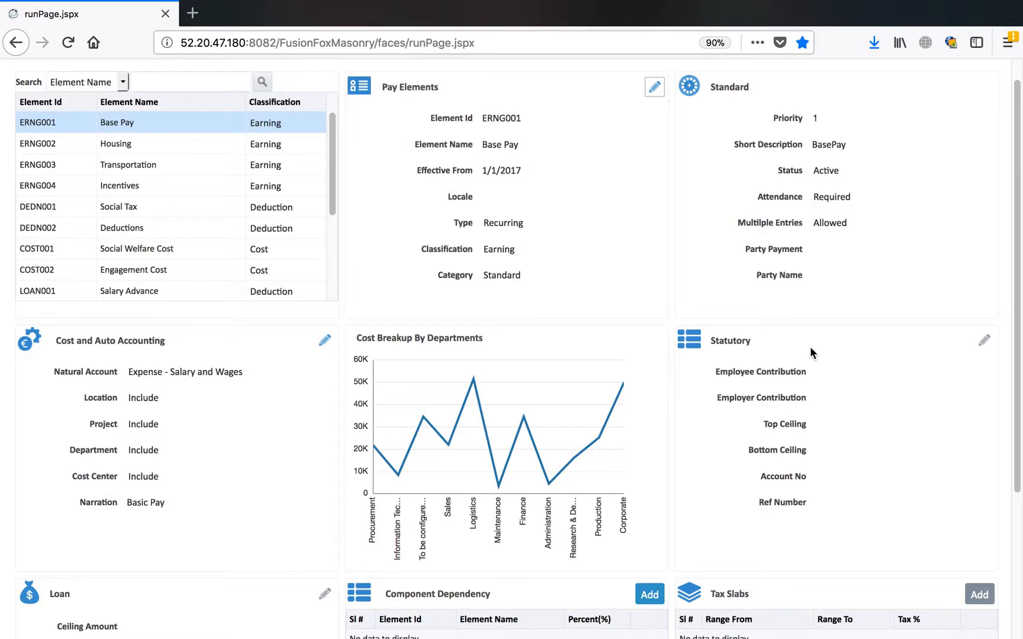
{"action": "scroll", "coordinate": [811, 352], "scroll_direction": "down", "scroll_amount": 3}
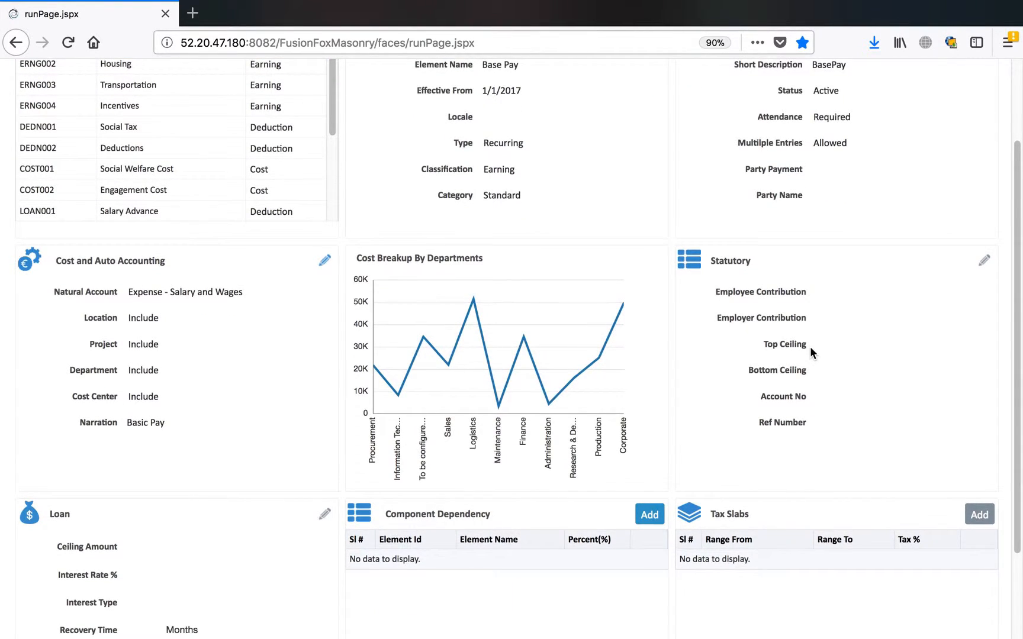
{"action": "scroll", "coordinate": [811, 353], "scroll_direction": "down", "scroll_amount": 4}
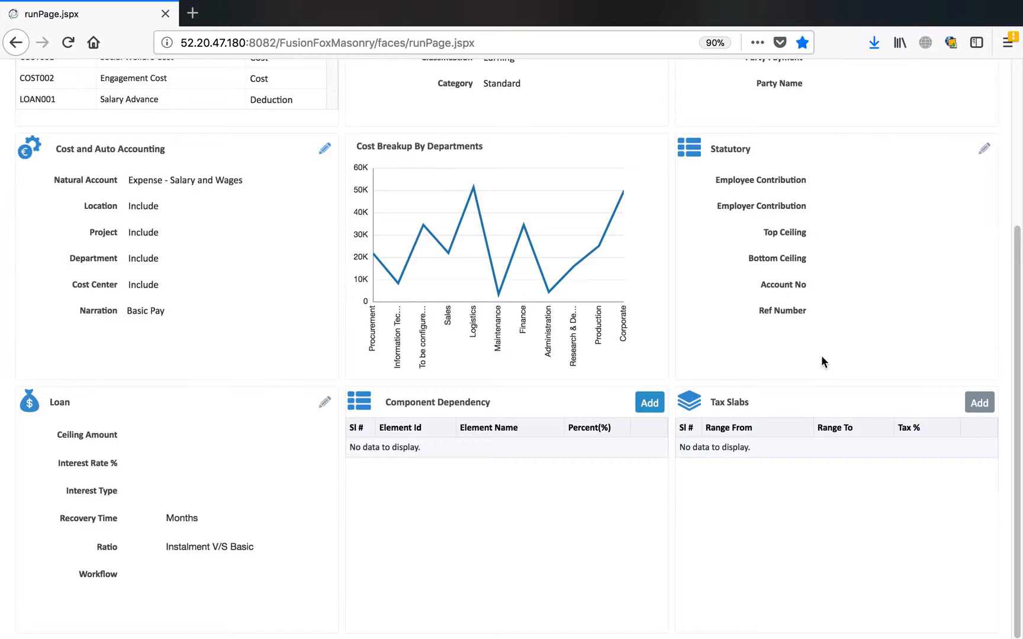
{"action": "scroll", "coordinate": [834, 345], "scroll_direction": "up", "scroll_amount": 8}
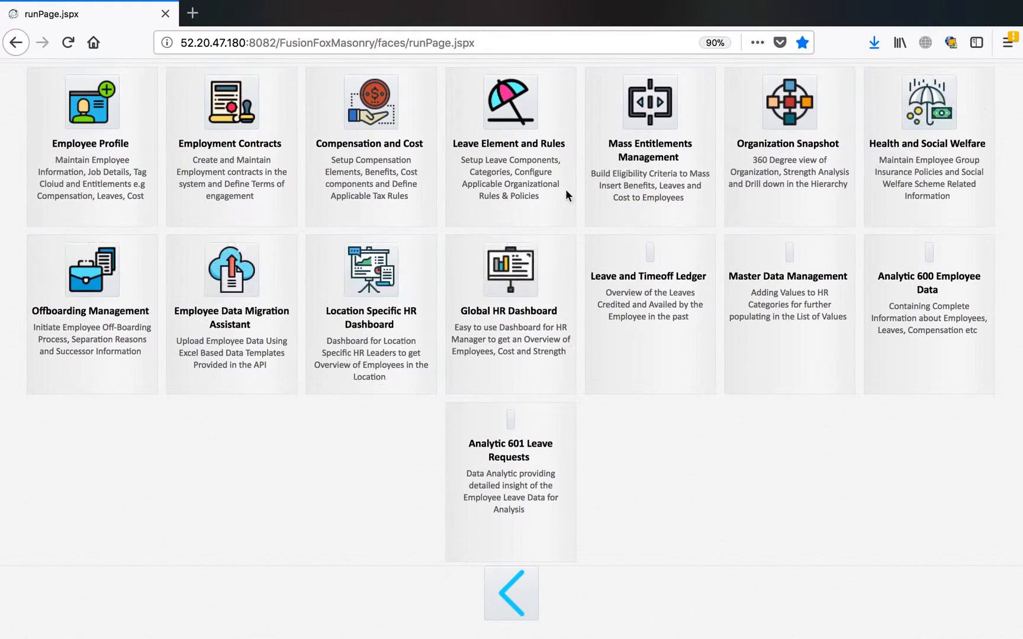
Go to Leave Element and Rules and open the Annual Leave element's details for editing
{"action": "left_click", "coordinate": [510, 94]}
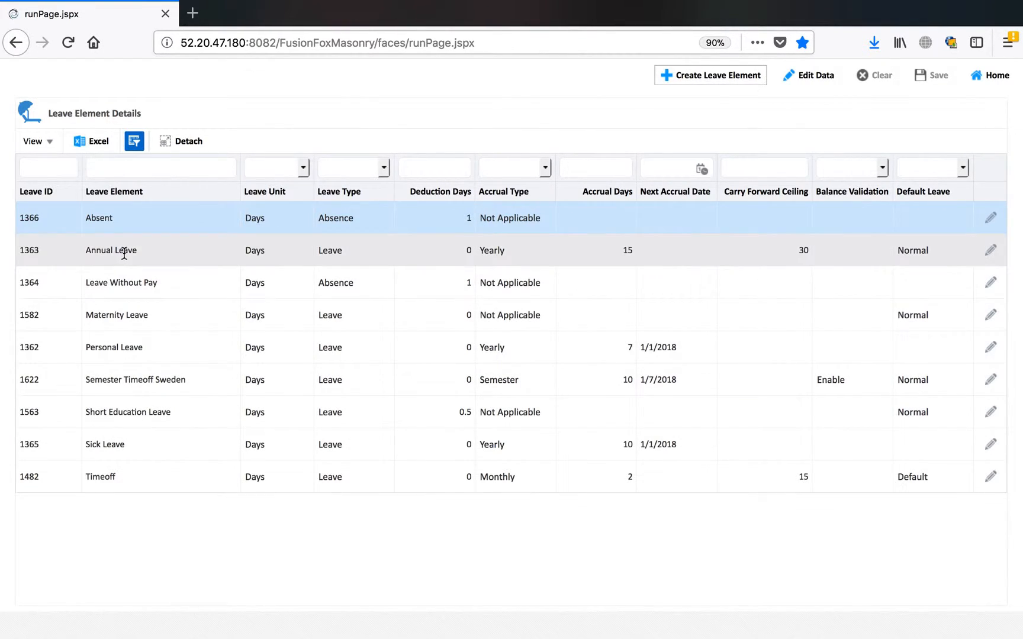
{"action": "left_click", "coordinate": [123, 251]}
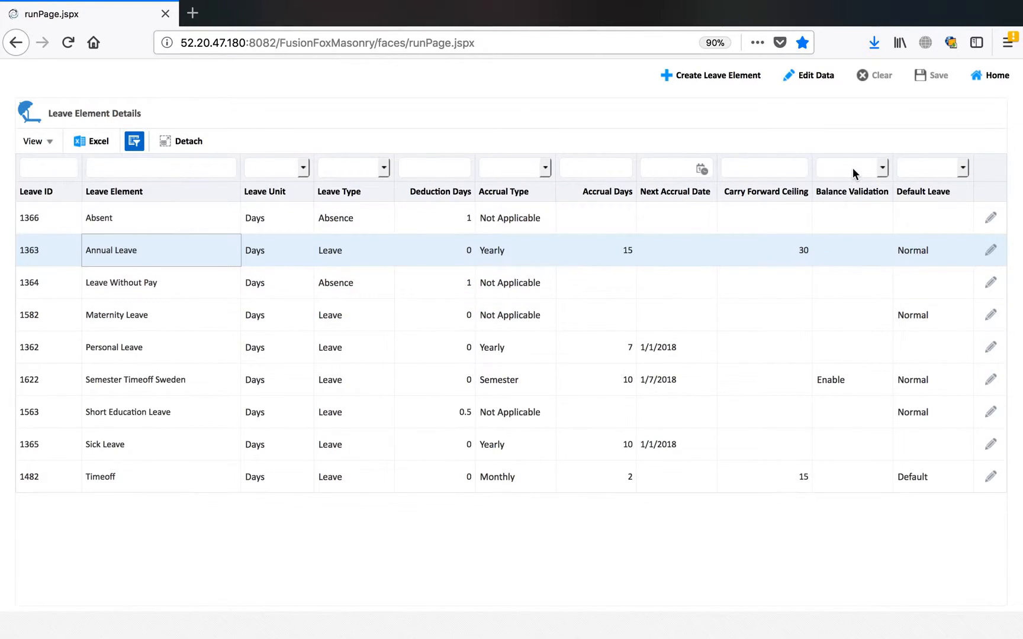
{"action": "left_click", "coordinate": [792, 75]}
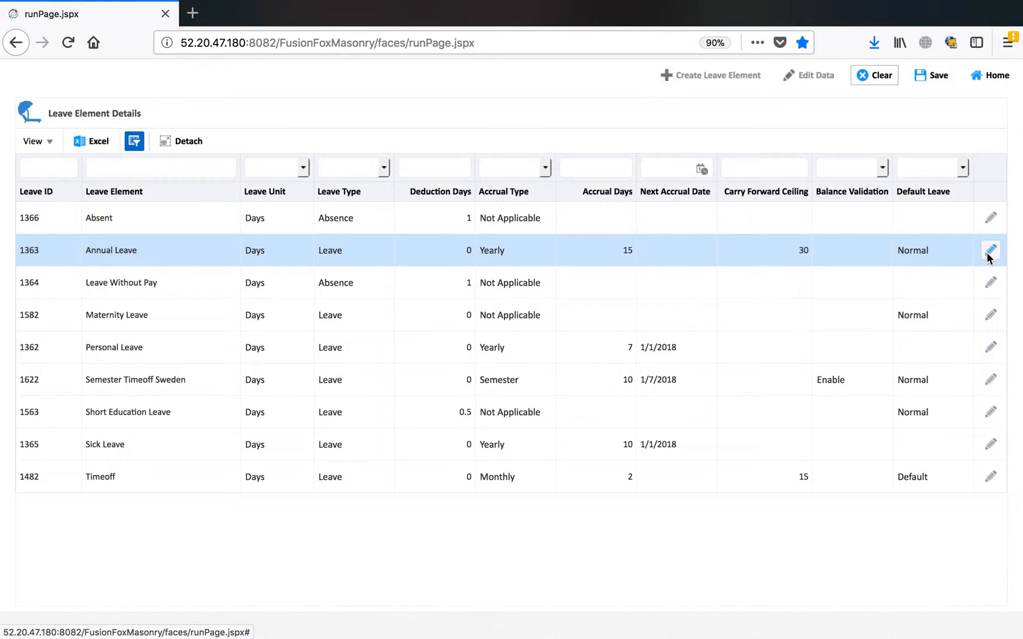
{"action": "left_click", "coordinate": [985, 252]}
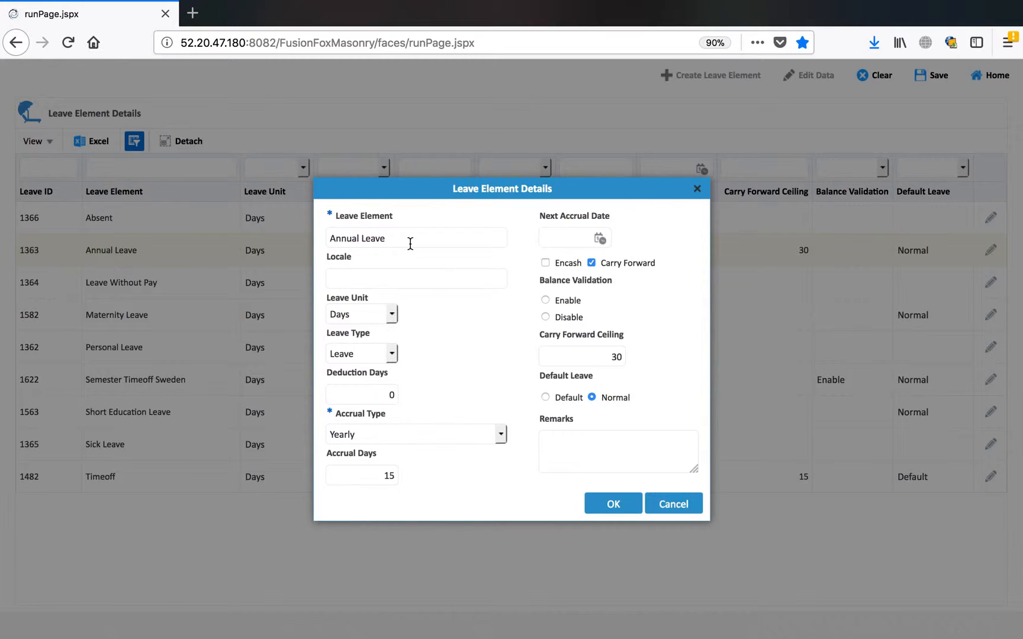
Review the available Leave Unit and Leave Type options in the Annual Leave details
{"action": "left_click", "coordinate": [392, 314]}
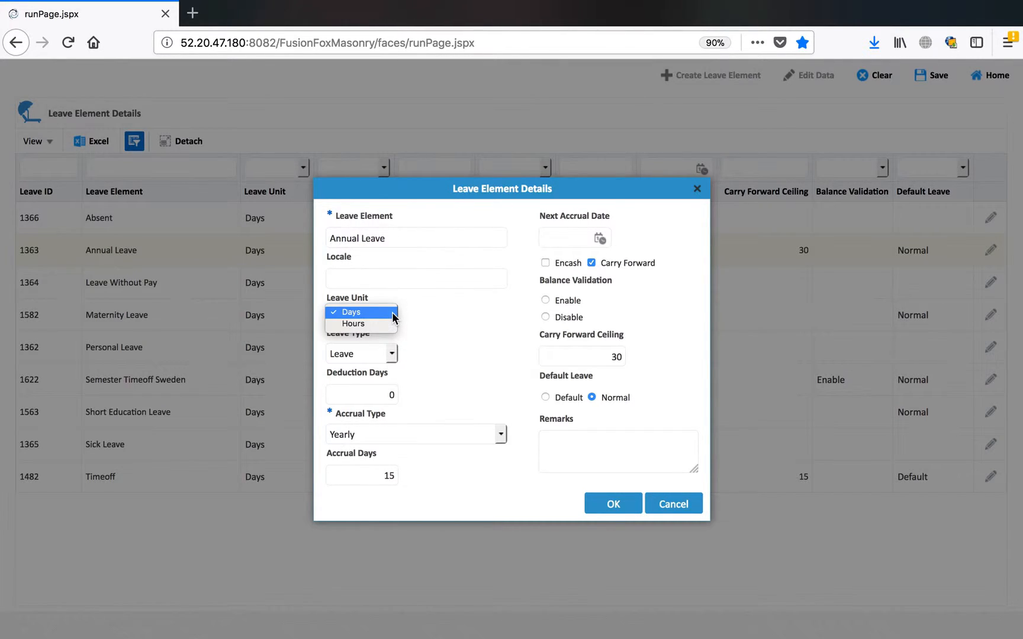
{"action": "left_click", "coordinate": [438, 329]}
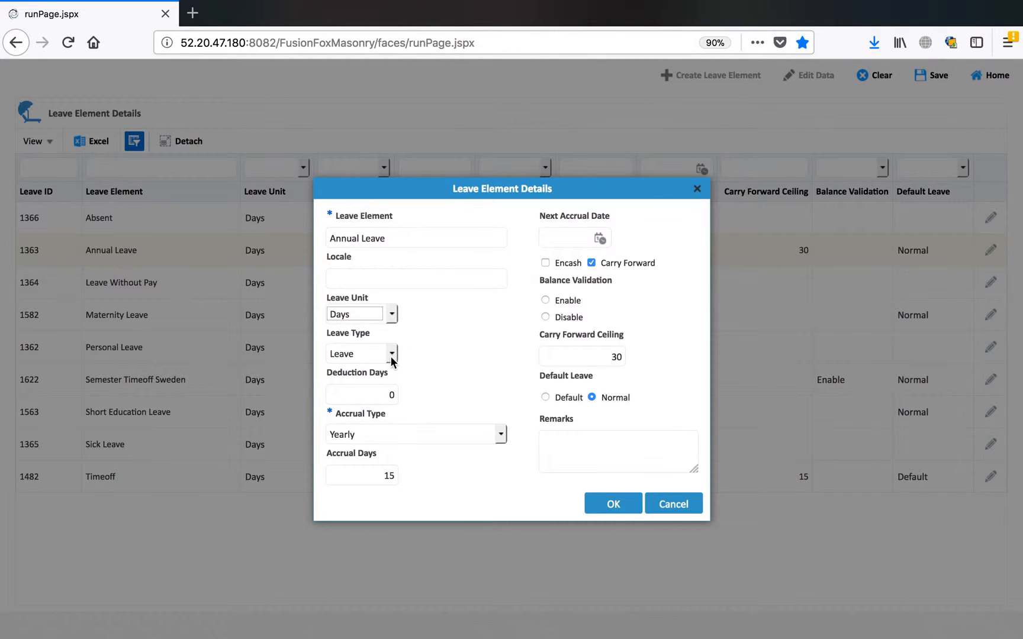
{"action": "left_click", "coordinate": [392, 354]}
{"action": "left_click", "coordinate": [454, 346]}
{"action": "left_click", "coordinate": [454, 342]}
Review Annual Leave's Accrual Type options and Accrual Days, and return to the home page without saving
{"action": "left_click", "coordinate": [465, 435]}
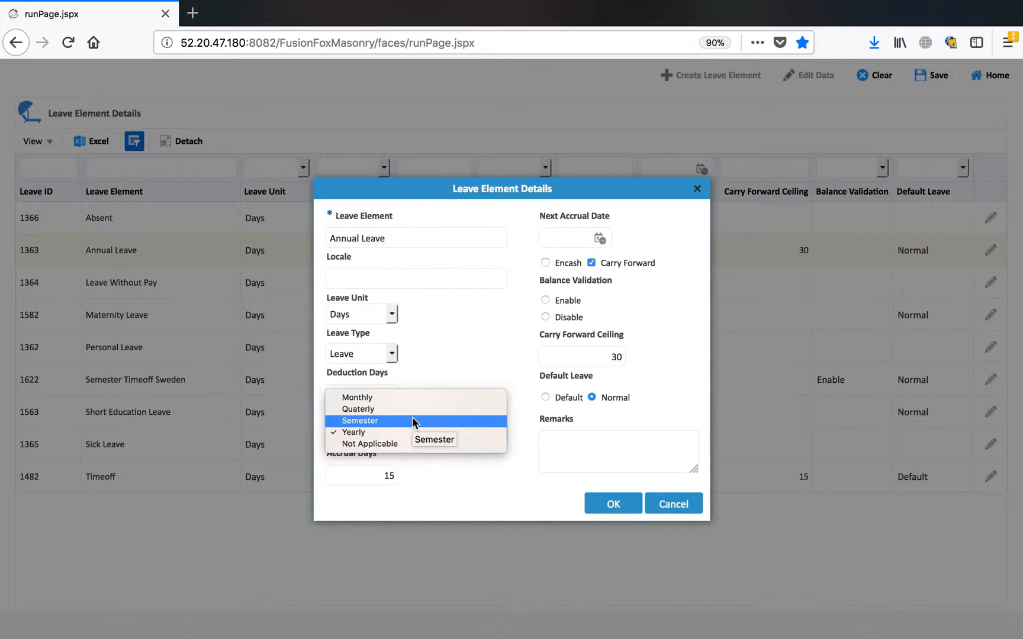
{"action": "left_click", "coordinate": [469, 358]}
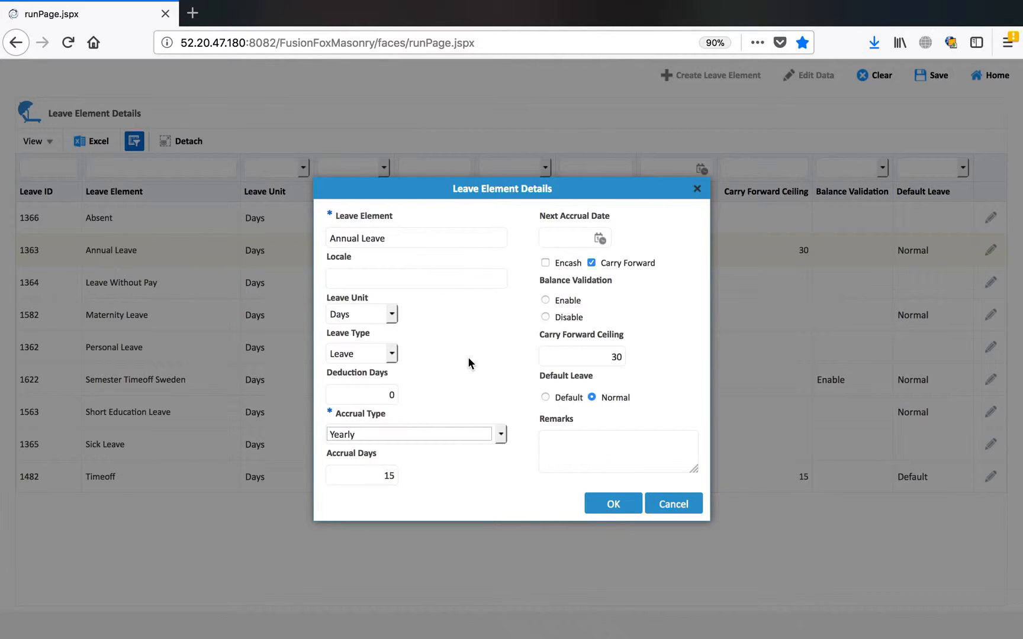
{"action": "left_click", "coordinate": [478, 367]}
{"action": "left_click", "coordinate": [372, 475]}
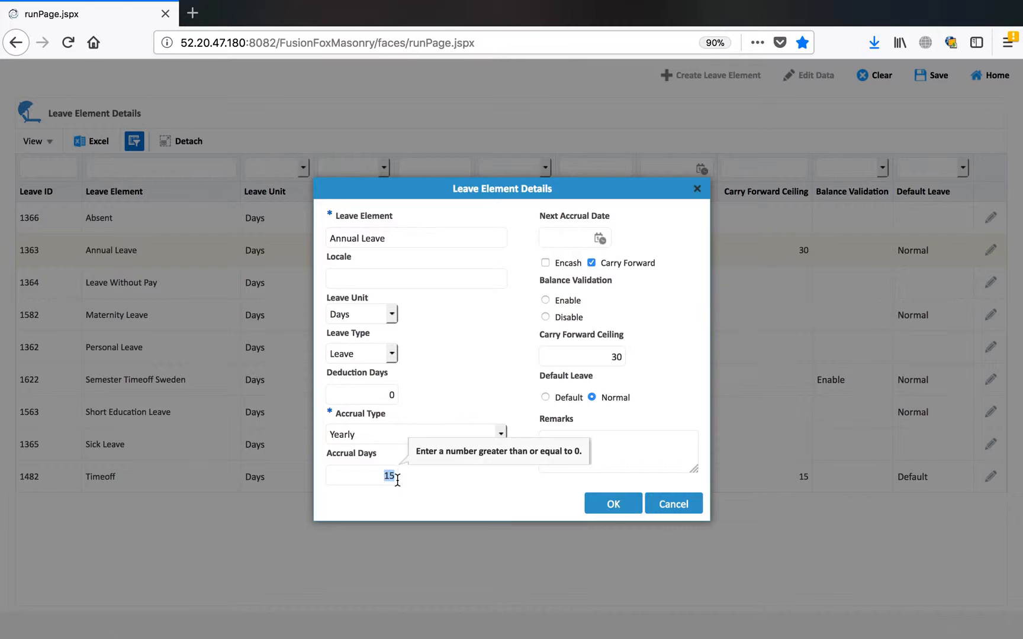
{"action": "left_click", "coordinate": [462, 503]}
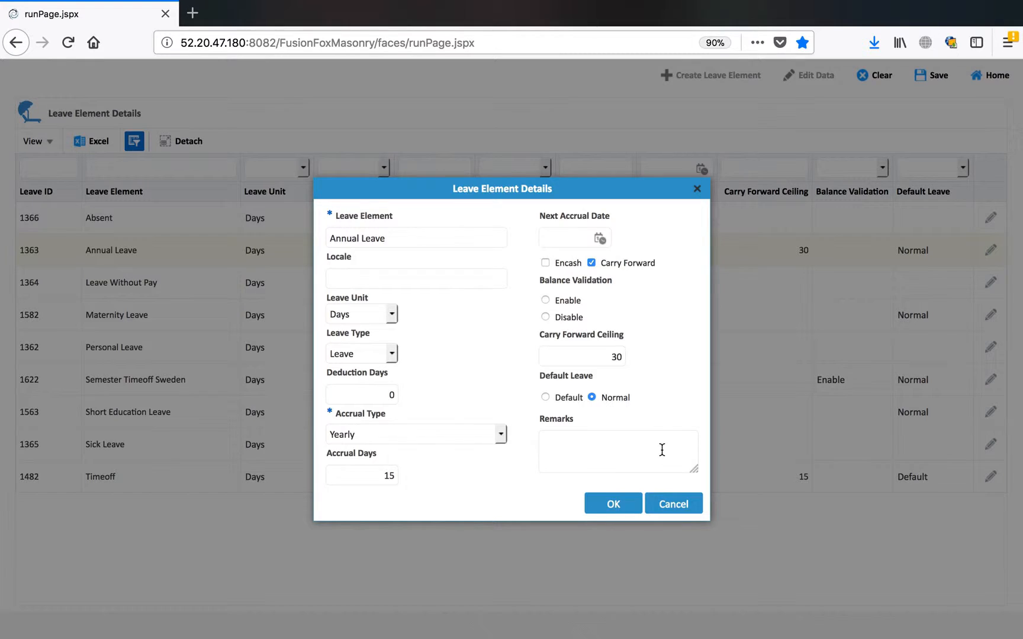
{"action": "left_click", "coordinate": [681, 508]}
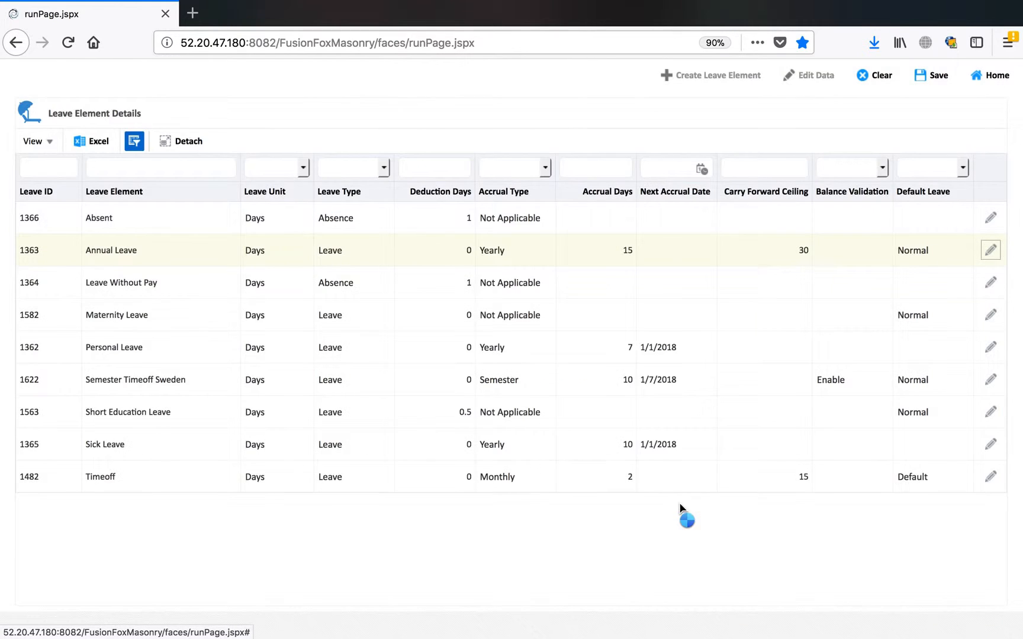
{"action": "left_click", "coordinate": [998, 75]}
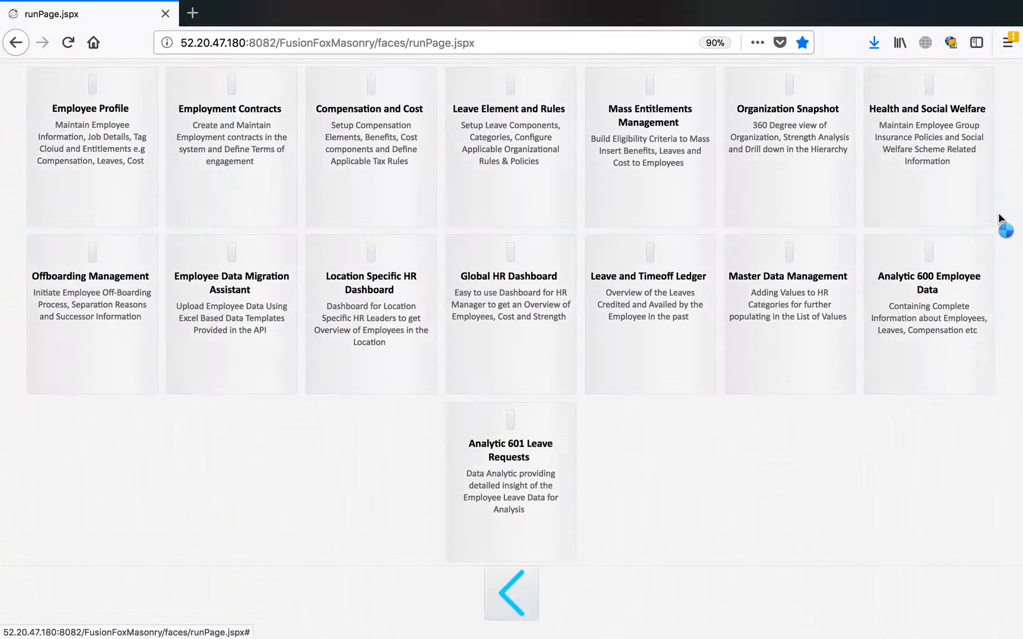